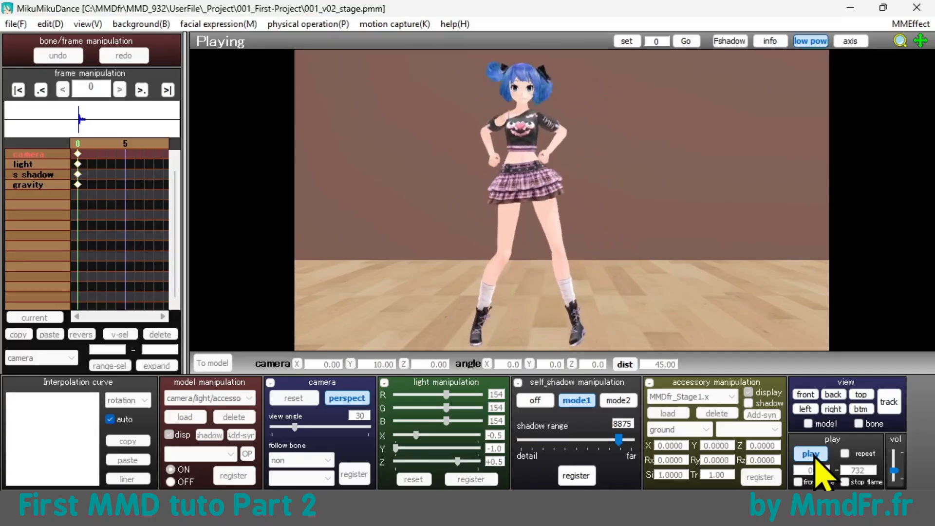
- Stop the playback and register a camera keyframe with the default full-body view at frame 160
click(811, 454)
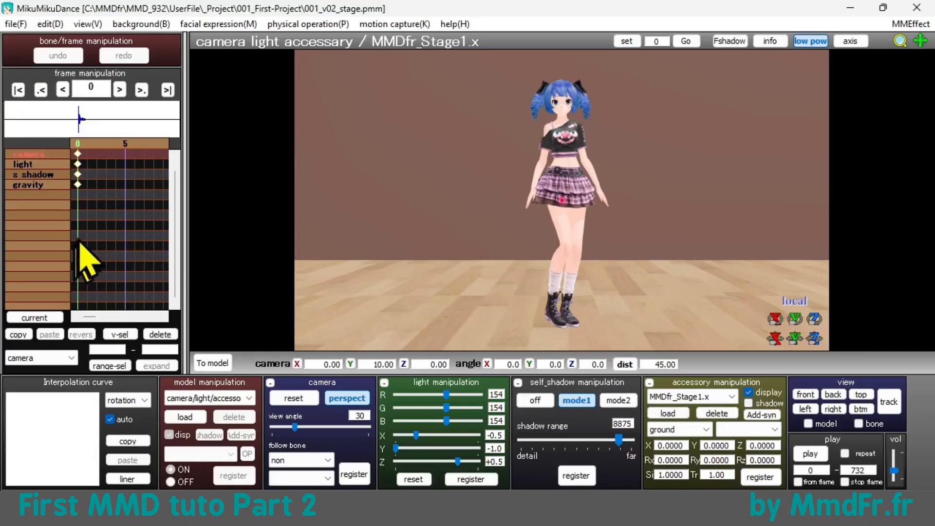
scroll(109, 237, down, 20)
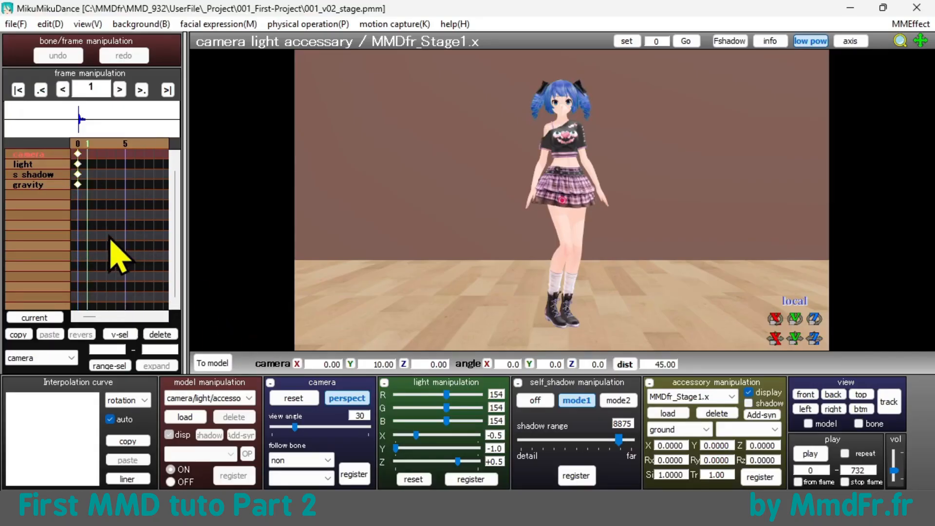
scroll(118, 255, down, 20)
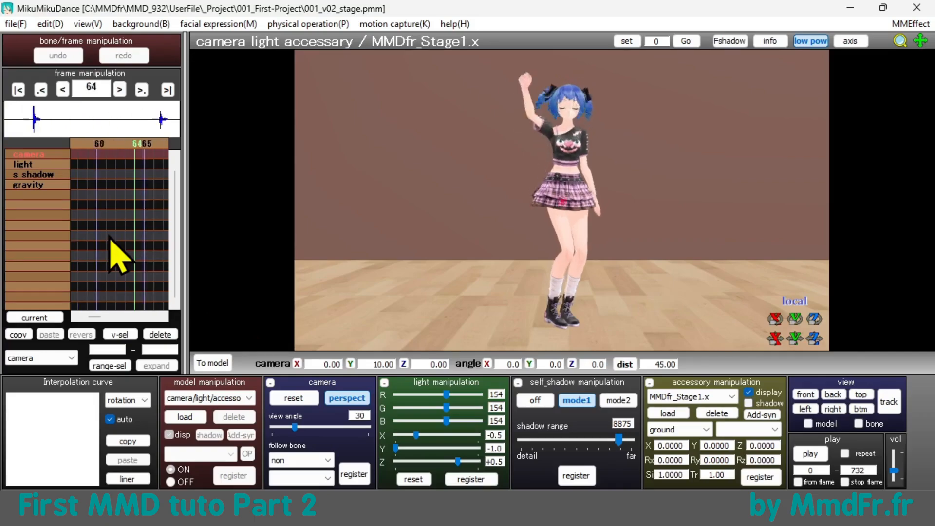
scroll(110, 239, down, 20)
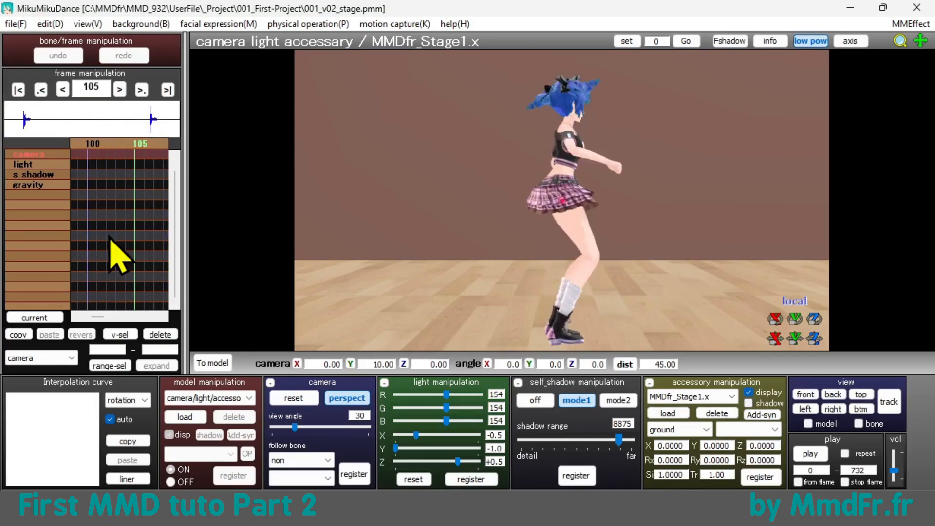
scroll(118, 255, down, 20)
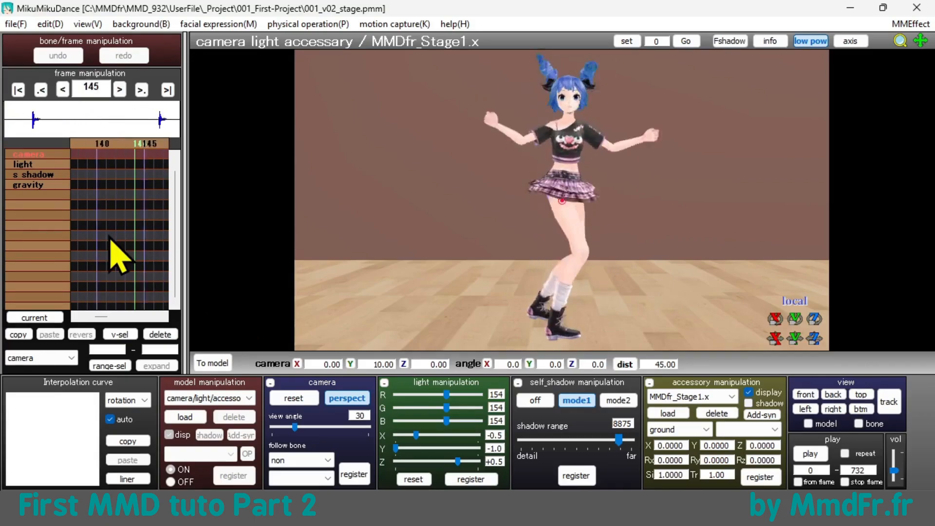
scroll(119, 255, down, 3)
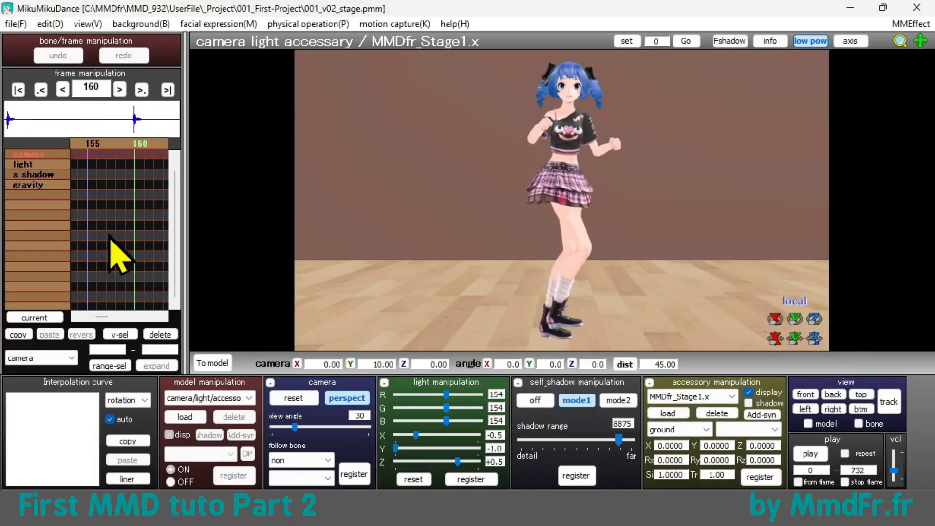
click(354, 474)
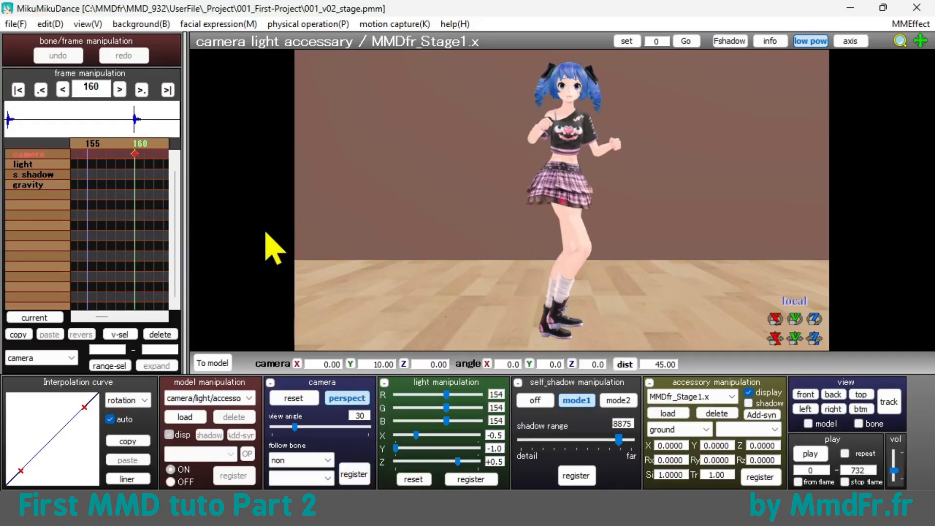
- Frame a close-up of the face at frame 187 with camera X 0.50, Y 16.70 and distance 20.60, and register it
key(Right)
key(Right)
key(Right)
key(Right)
key(Right)
key(Right)
key(Right)
key(Right)
key(Right)
key(Right)
key(Right)
key(Right)
key(Right)
key(Right)
key(Right)
key(Right)
key(Right)
key(Right)
key(Right)
key(Right)
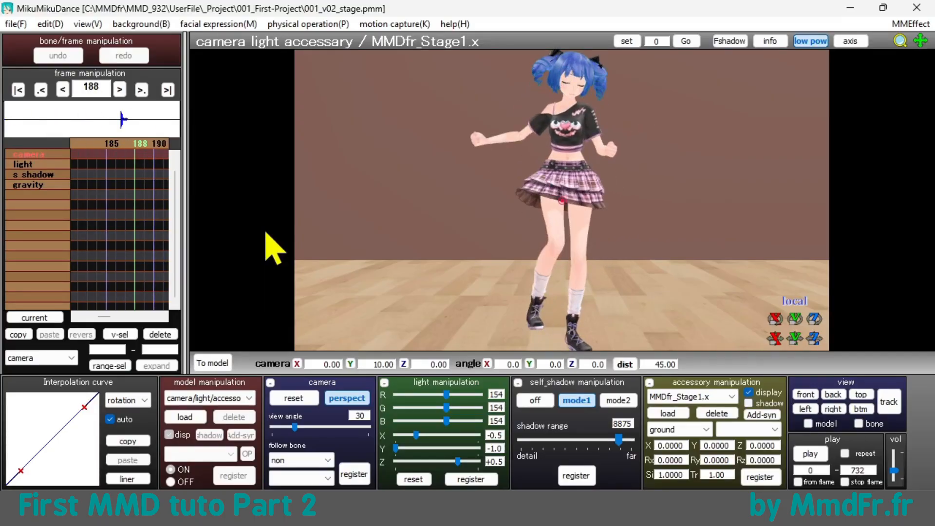
key(Left)
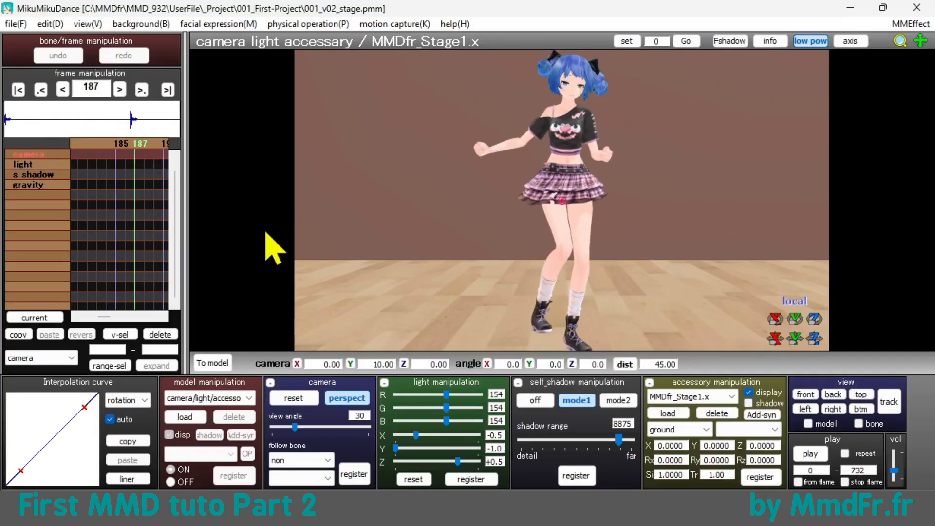
scroll(595, 142, down, 5)
scroll(601, 125, up, 2)
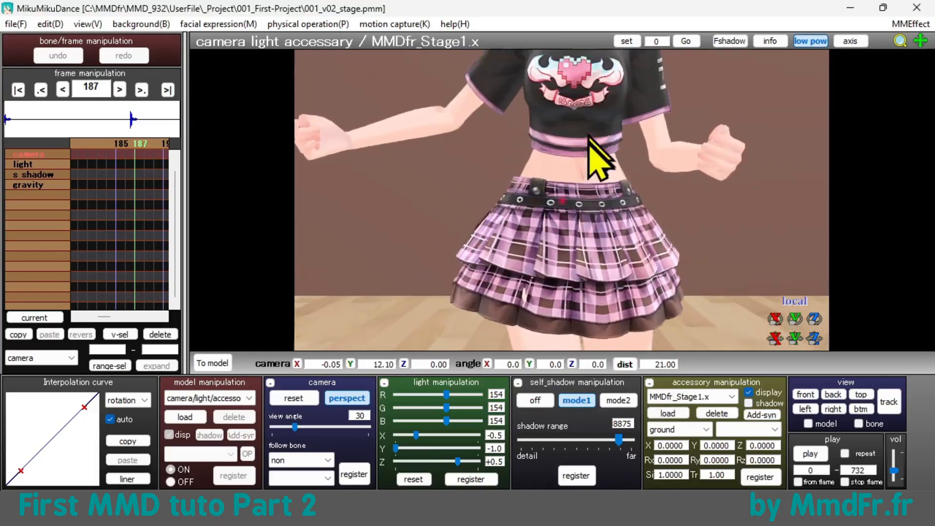
middle_drag(590, 138, 581, 205)
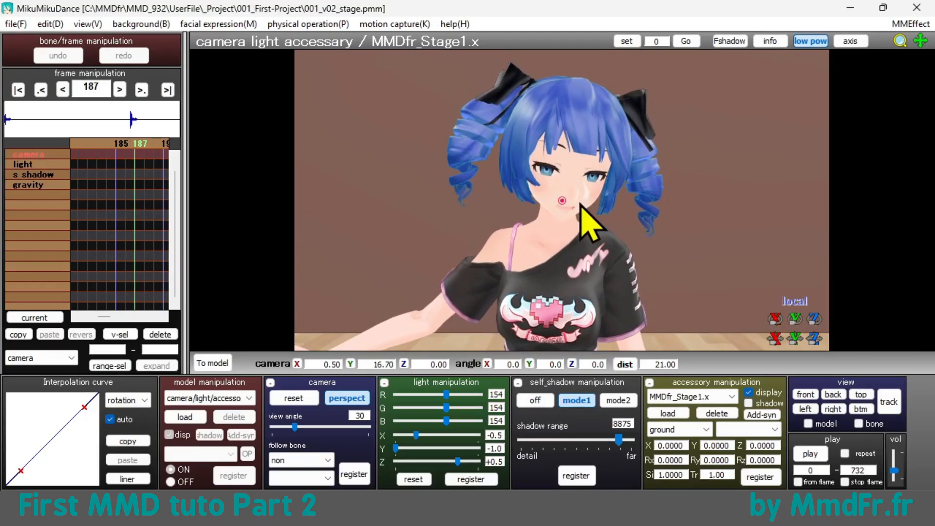
scroll(580, 205, up, 1)
scroll(580, 204, down, 1)
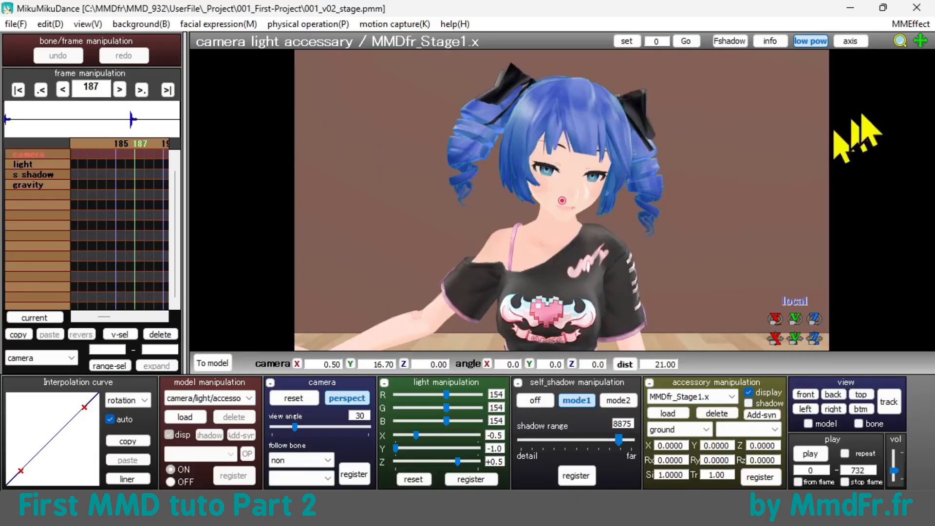
mouse_move(901, 41)
mouse_down()
mouse_move(901, 54)
mouse_move(900, 43)
mouse_up()
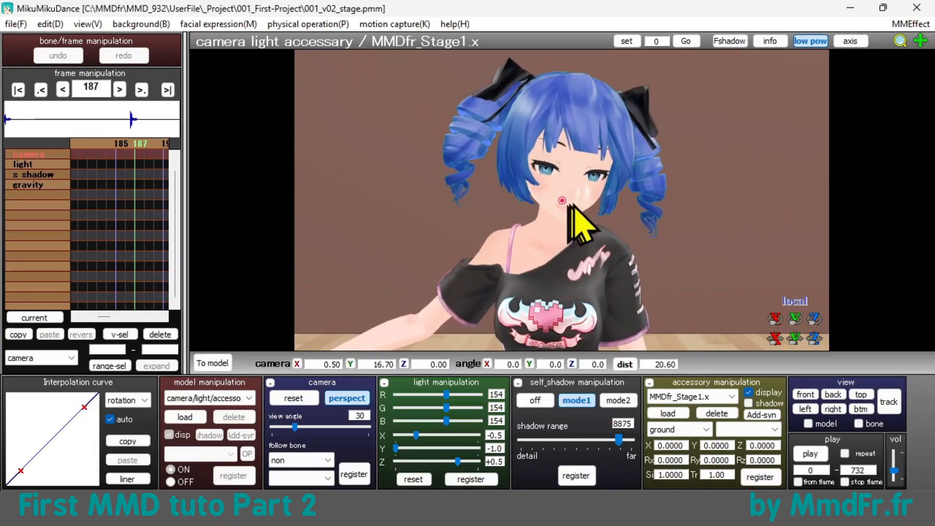
click(354, 475)
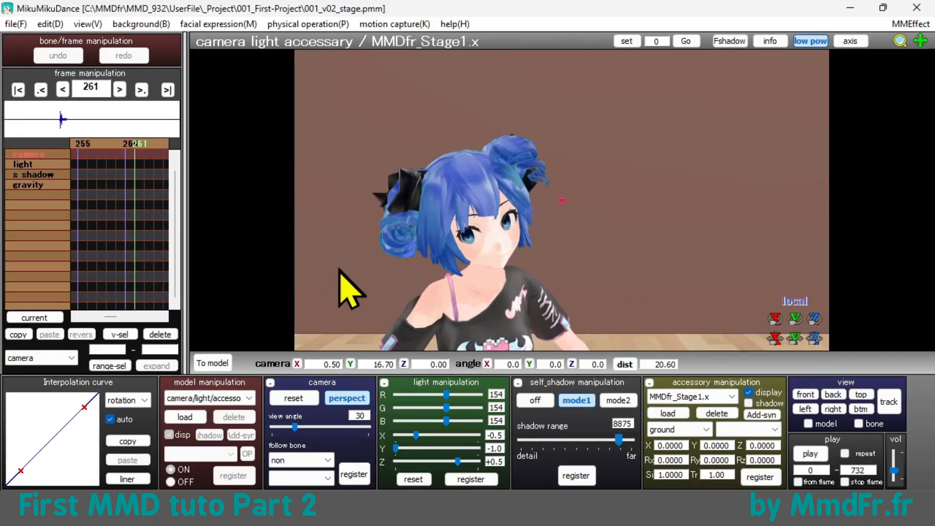
- Register the close-up camera at frame 260, and a full-body view at frame 267 with camera X 0.55, Y 13.80 and distance 50.60
click(354, 474)
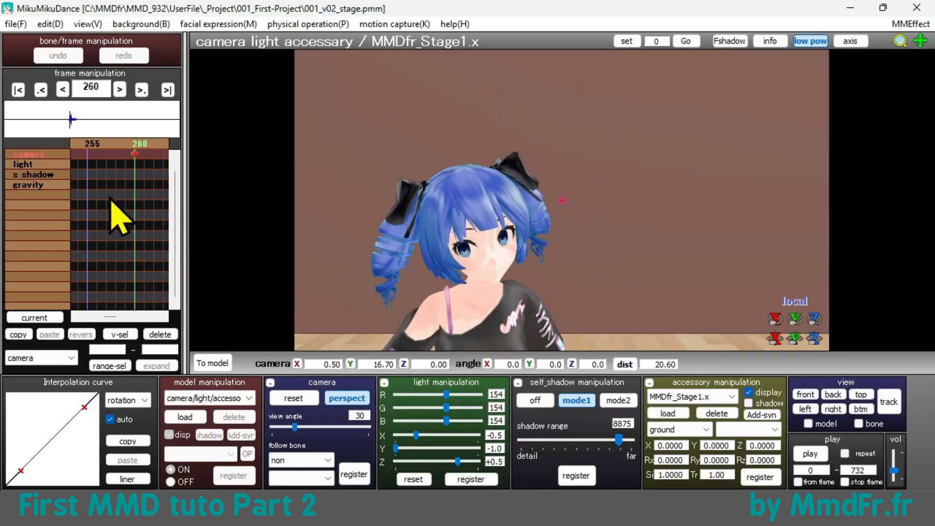
key(Right)
key(Right)
key(Right)
key(Right)
key(Right)
key(Right)
key(Right)
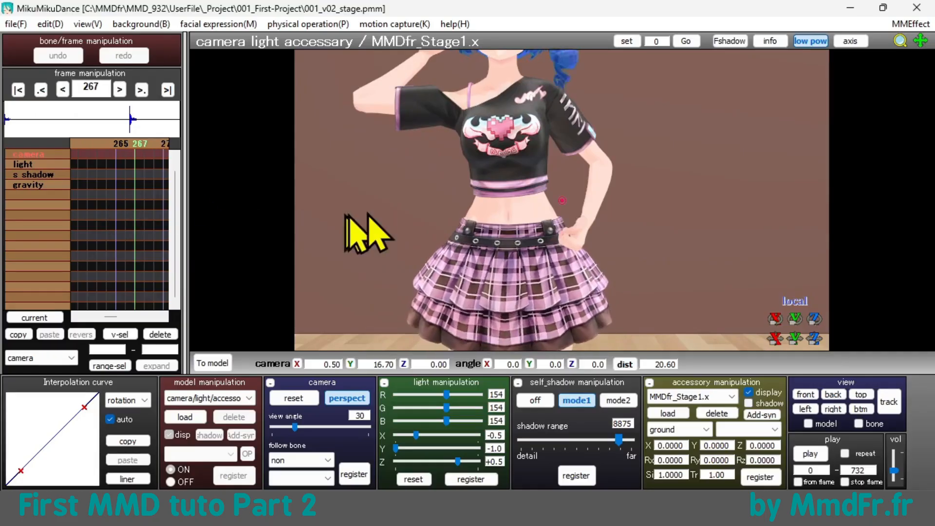
scroll(560, 214, down, 10)
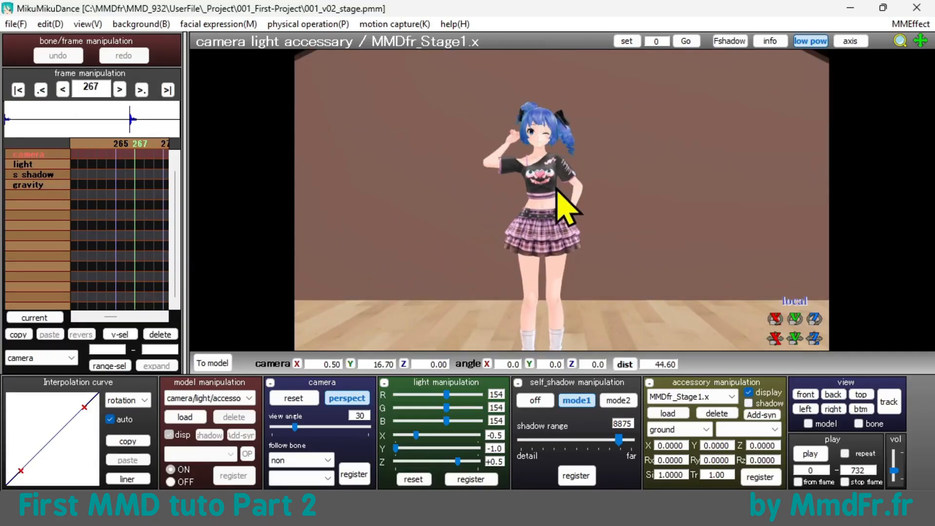
scroll(550, 205, down, 3)
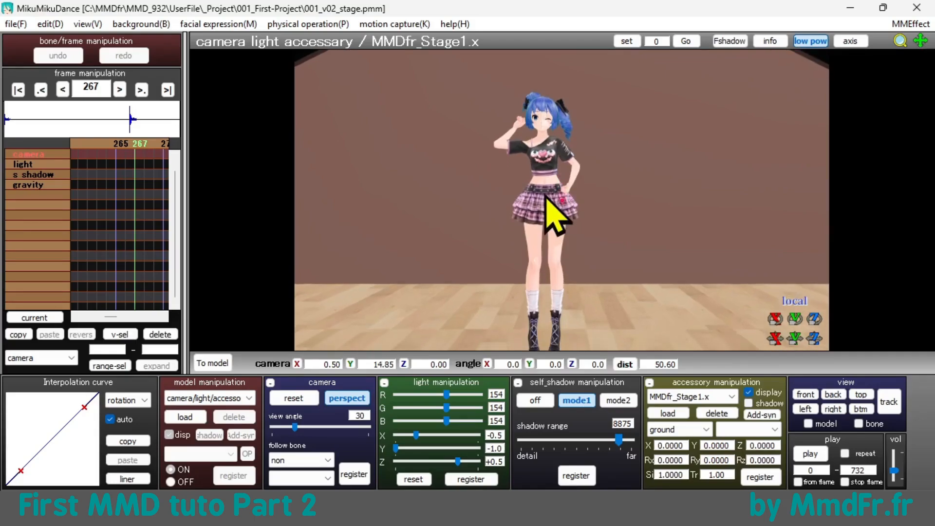
middle_drag(546, 195, 547, 188)
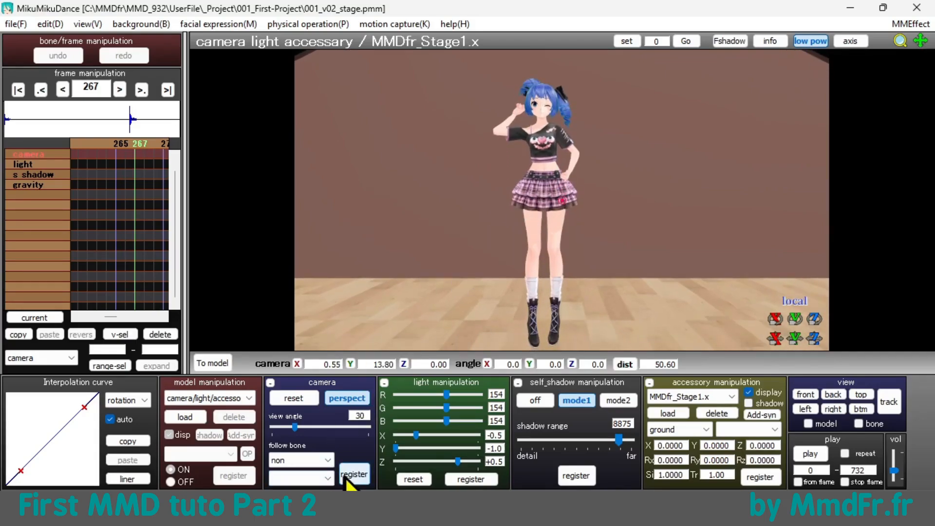
click(354, 475)
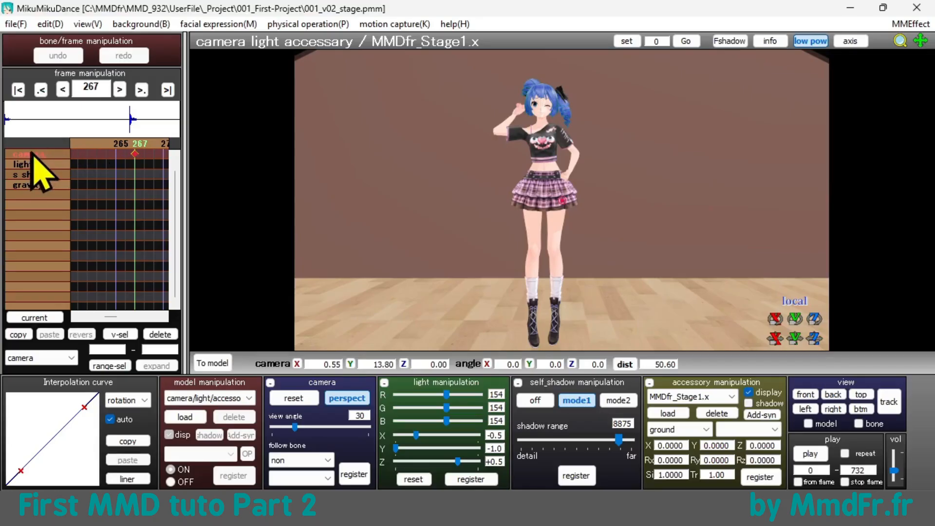
- Review the camera keyframes one by one from frame 0 and play the animation to check the camera cuts
click(19, 90)
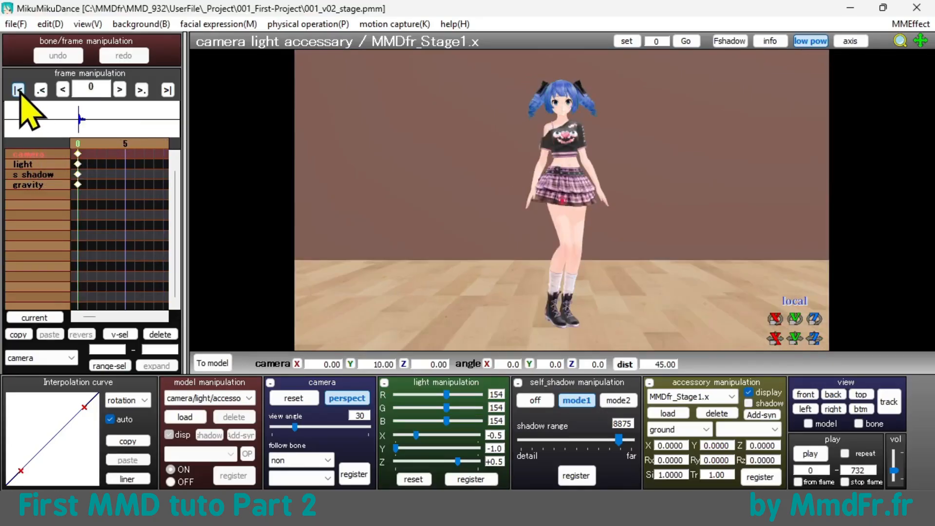
click(143, 92)
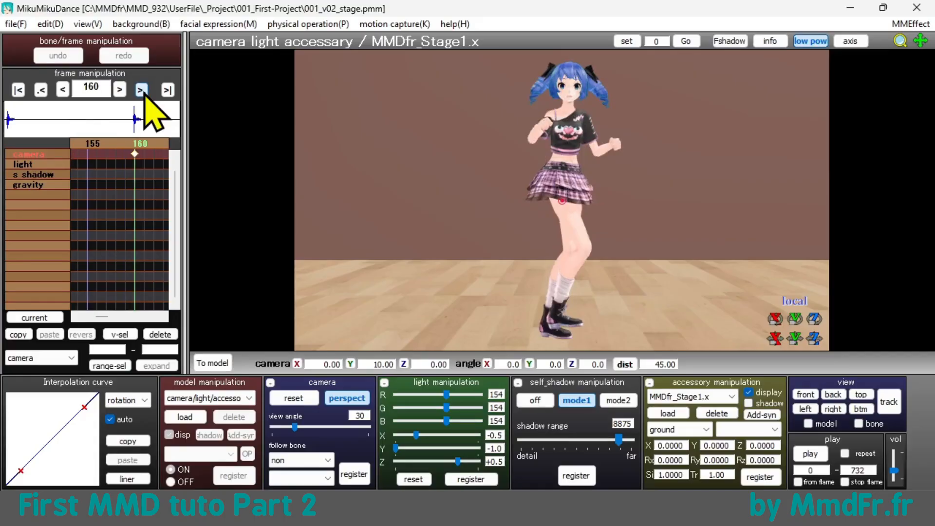
click(142, 92)
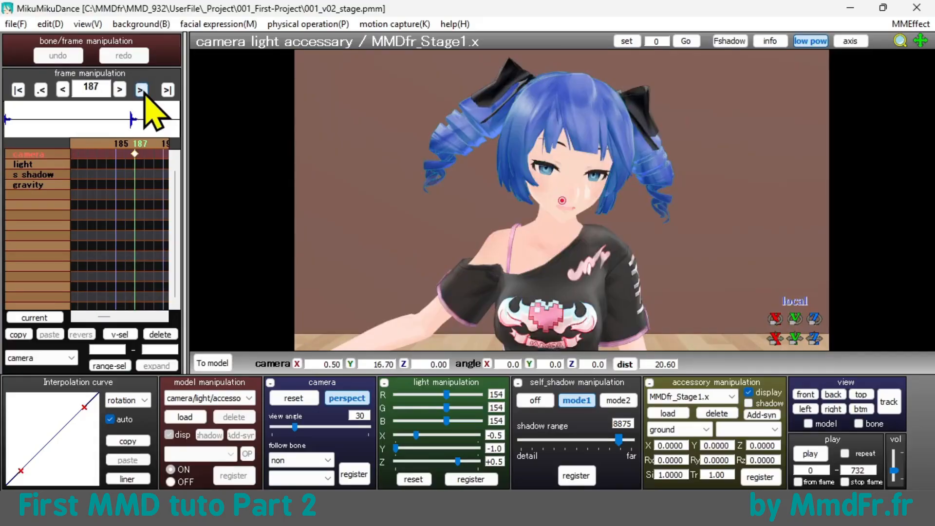
click(143, 92)
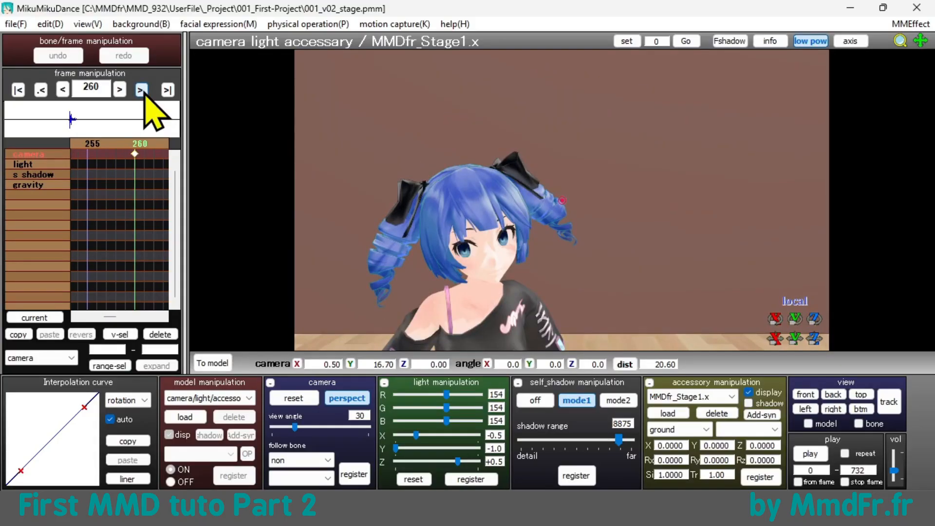
click(143, 92)
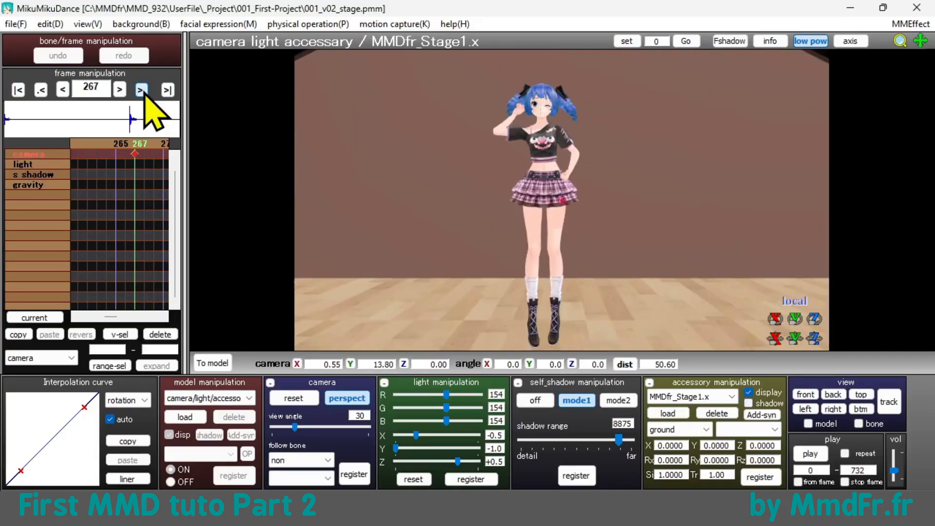
click(811, 454)
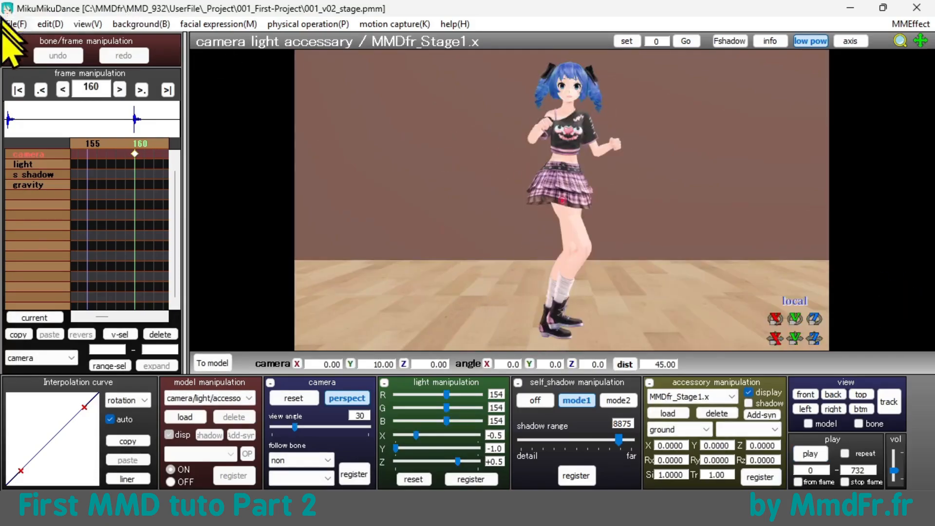
- Save the project as a new file named 001_v03_camera.pmm in the 001_First-Project folder
click(22, 24)
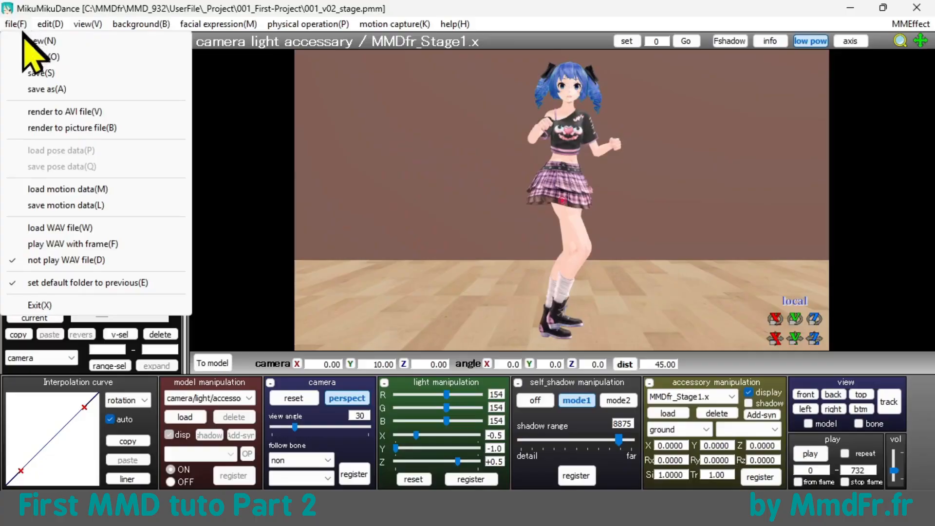
click(48, 89)
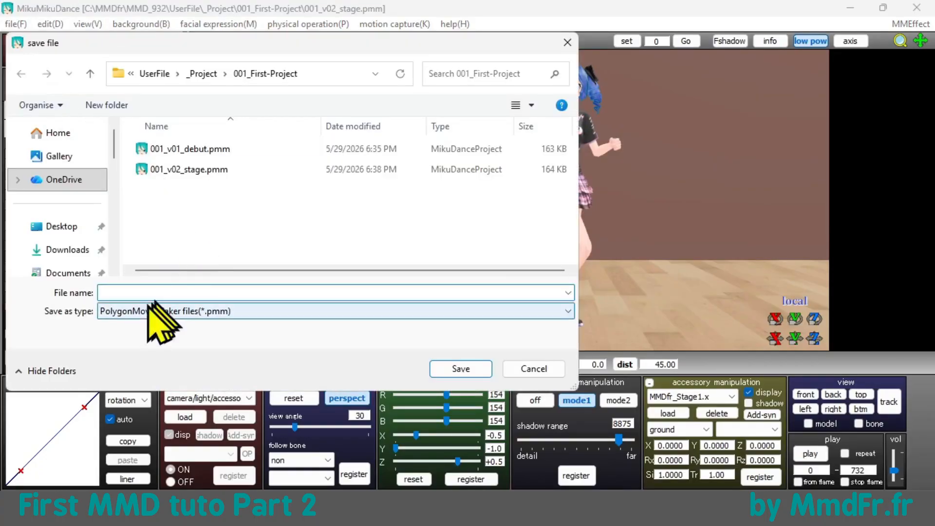
text(0)
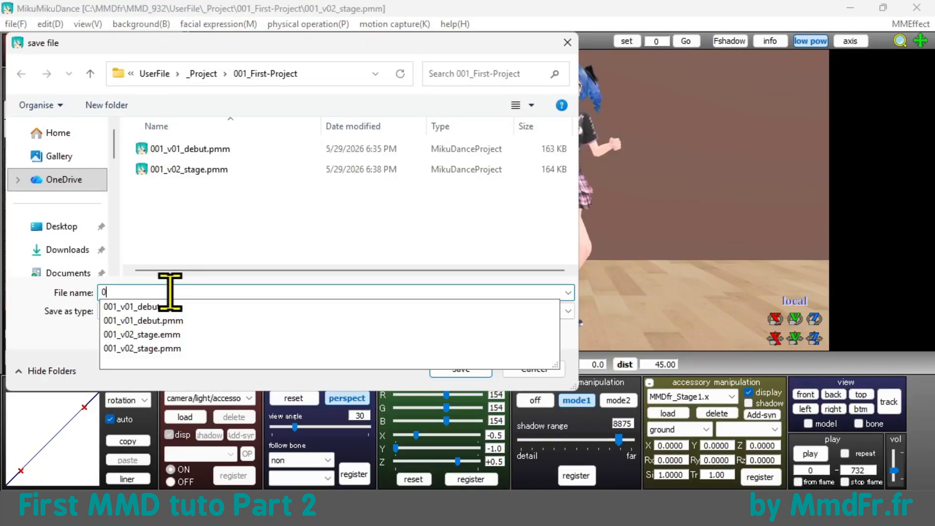
text(01_)
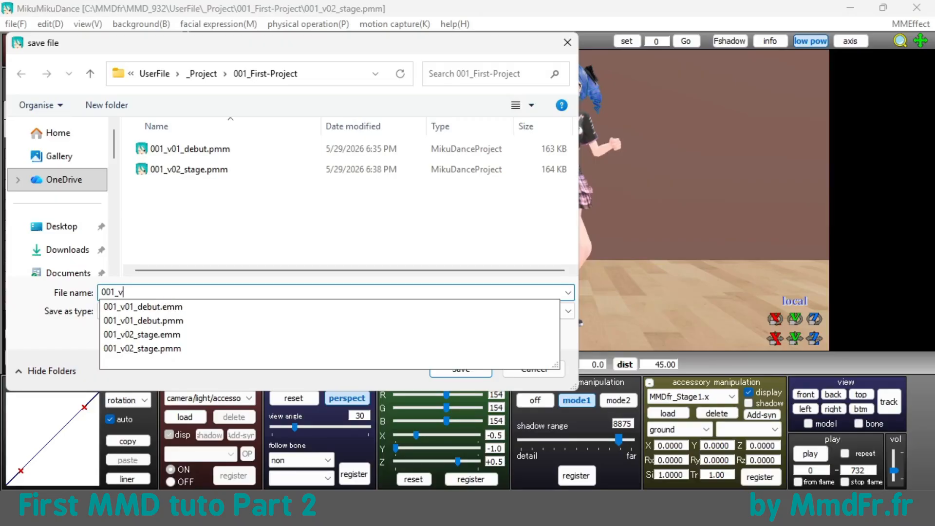
text(v03)
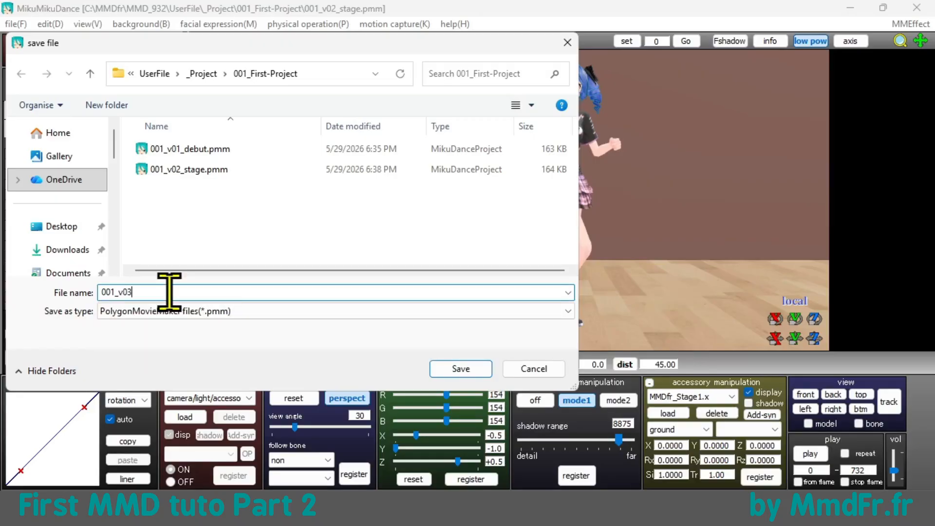
text(_ca)
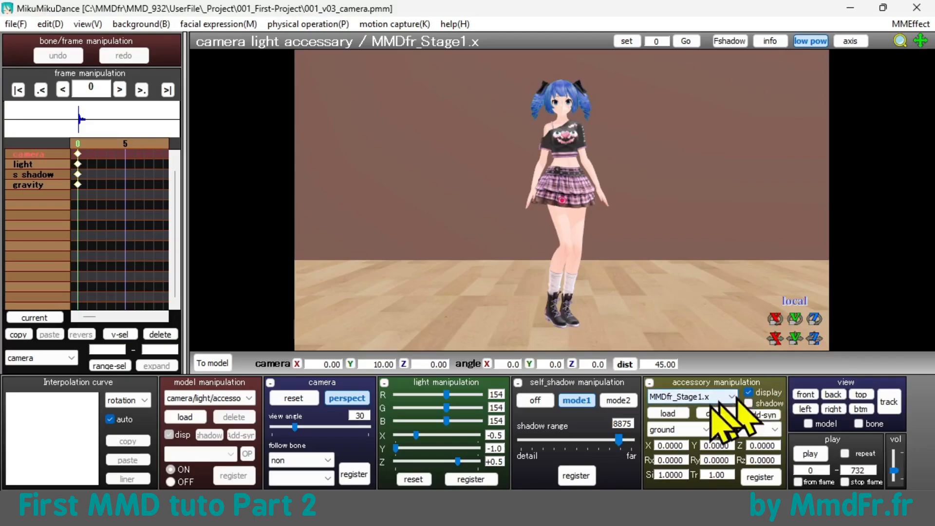
- Load the accessory KiraKira.x from the KiraKira folder inside UserFile\Effect
click(685, 413)
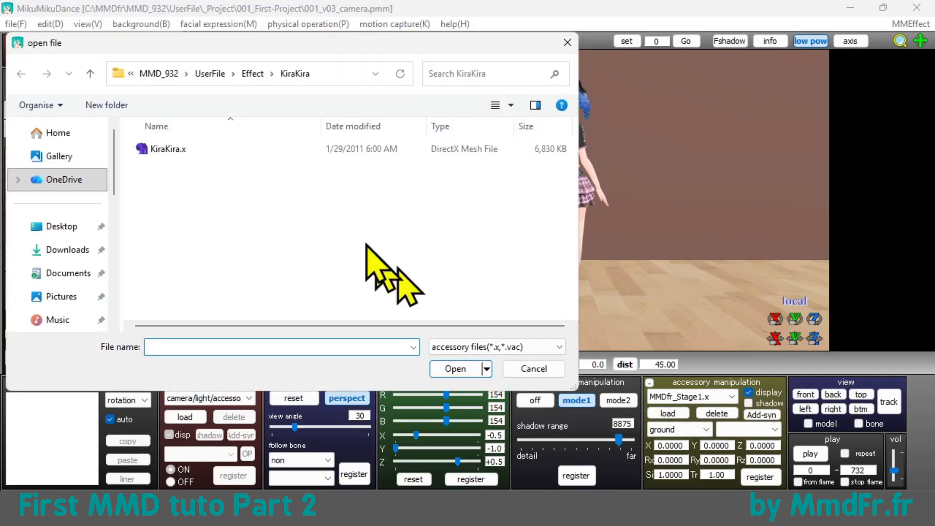
click(210, 74)
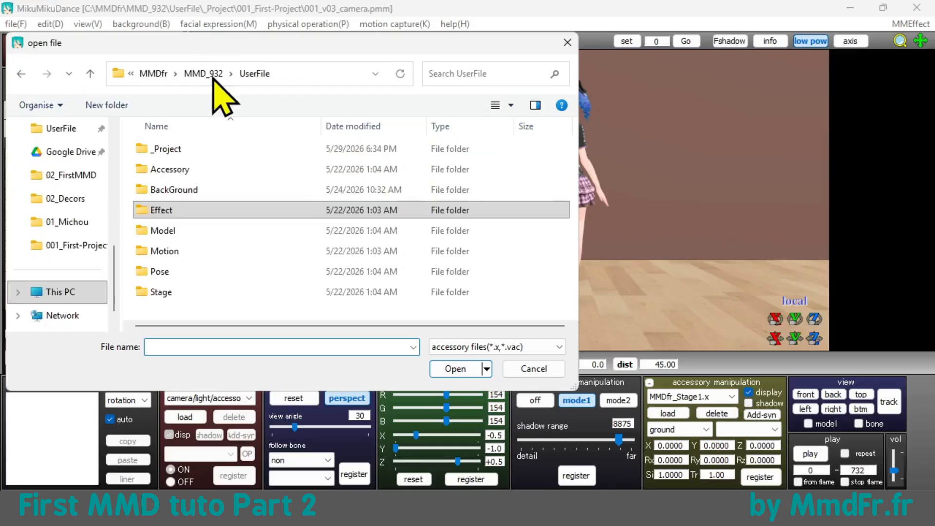
double_click(181, 210)
double_click(178, 168)
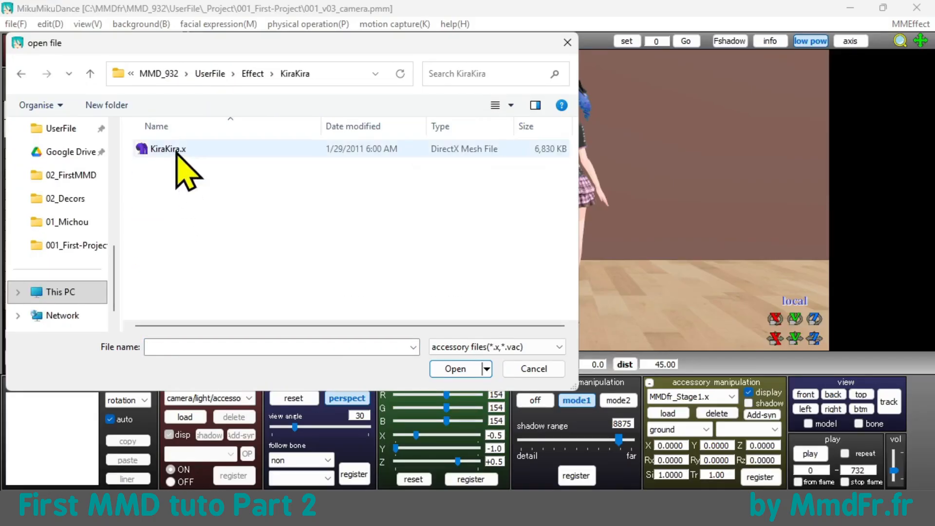
click(175, 150)
click(455, 369)
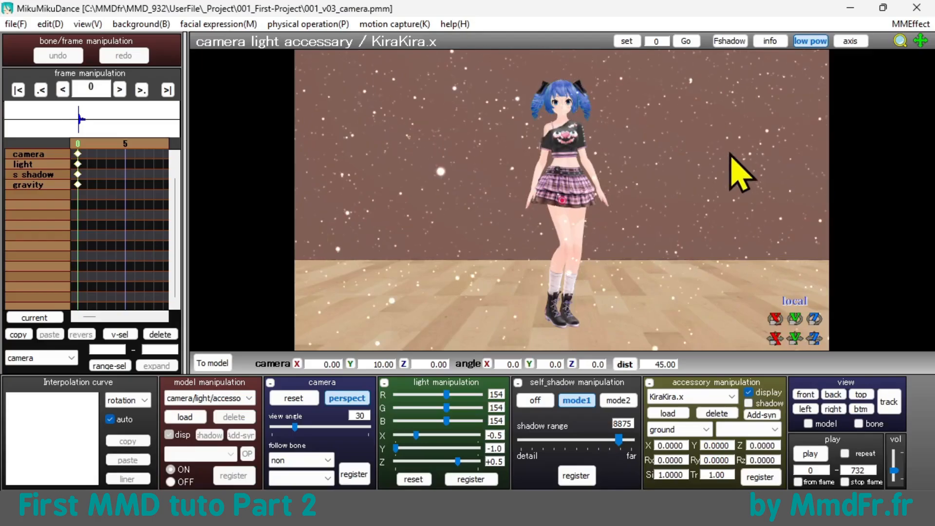
- Load the model KiraController.pmx from the KiraKira effect folder and accept its model information
right_drag(741, 173, 704, 185)
scroll(721, 194, down, 6)
scroll(715, 196, down, 1)
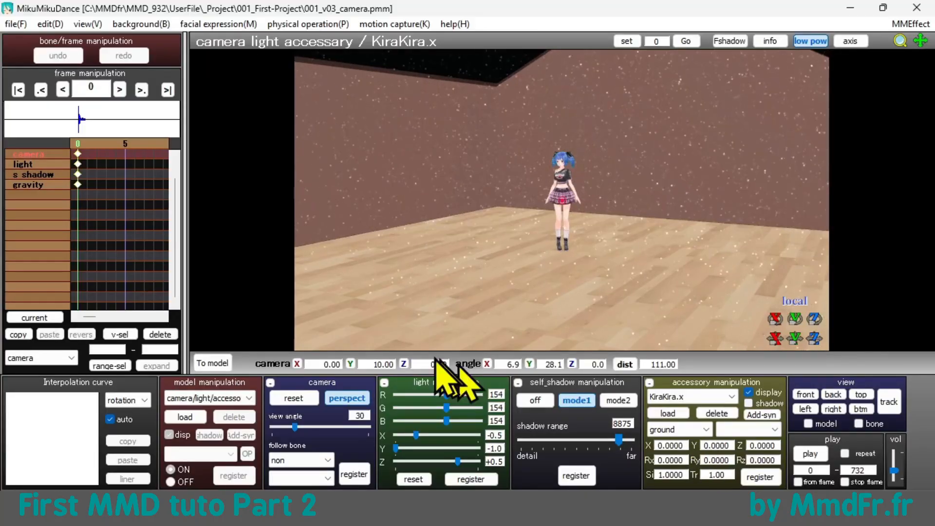
click(198, 419)
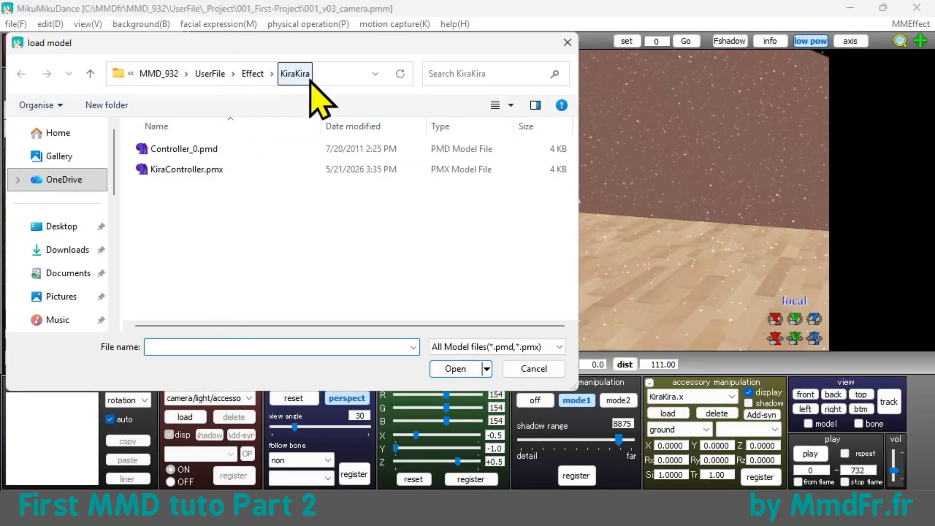
click(212, 169)
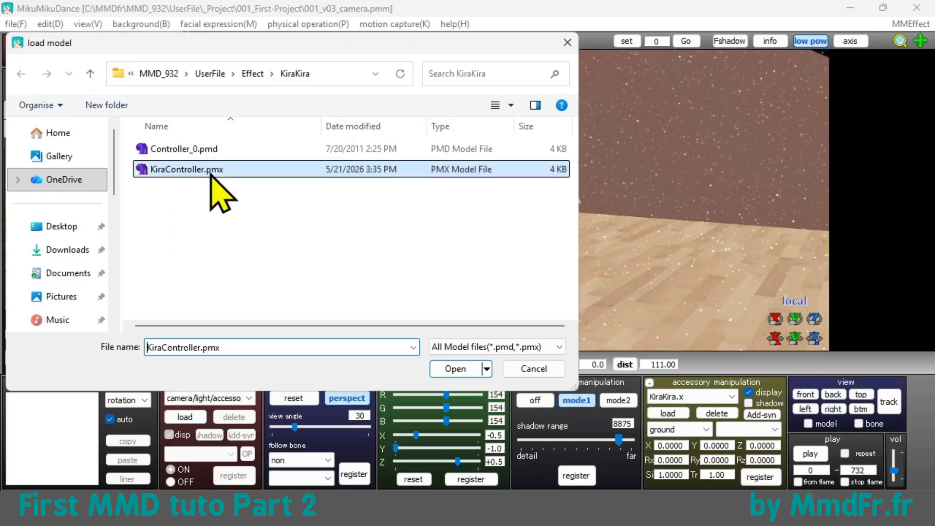
click(451, 368)
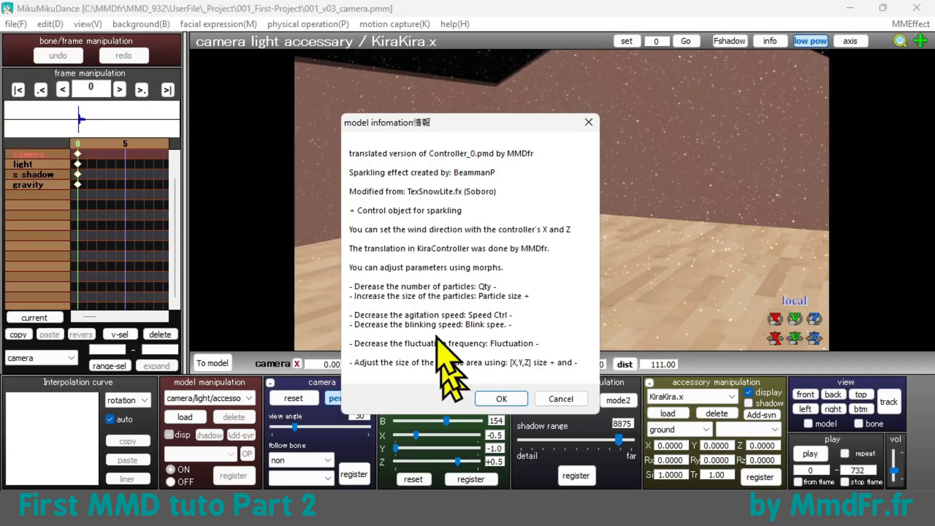
click(500, 400)
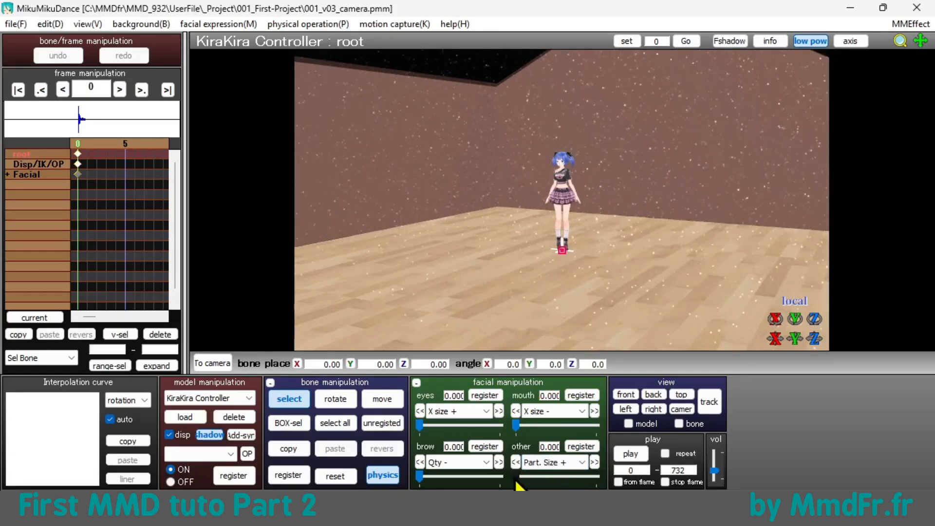
- Raise the KiraKira Controller's Part. Size + morph to about 0.59 and register it at frame 0
drag(527, 476, 564, 480)
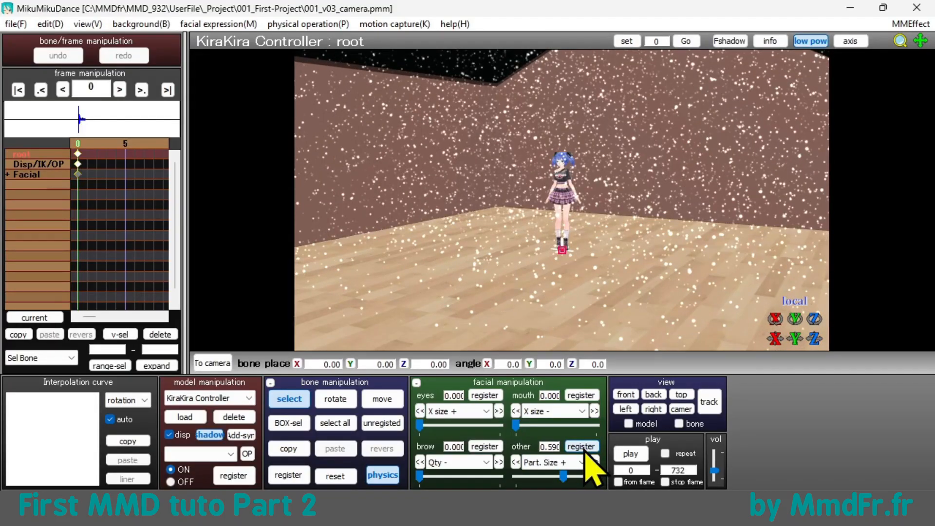
right_drag(619, 317, 668, 222)
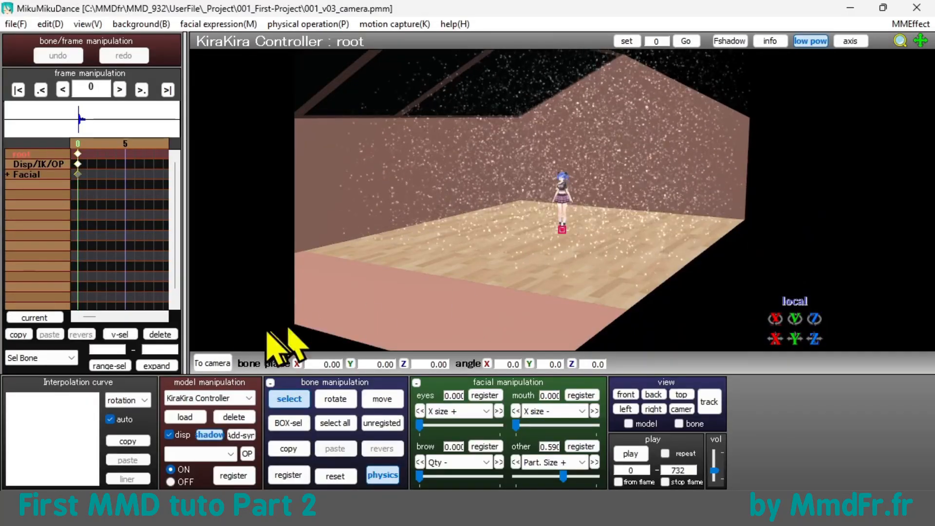
- Return to camera and accessory mode and set the KiraKira.x accessory's Z rotation (Rz) to 180
click(214, 364)
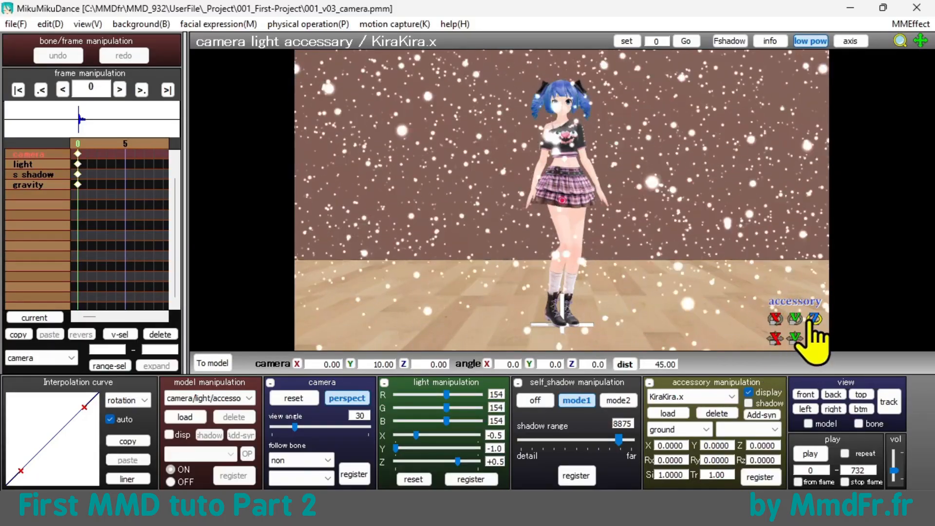
drag(815, 323, 814, 292)
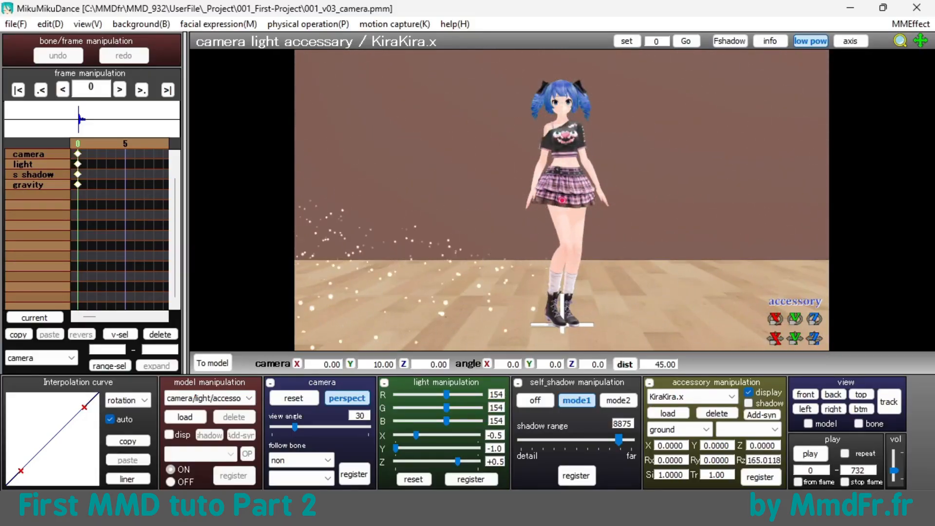
drag(748, 461, 804, 458)
text(180)
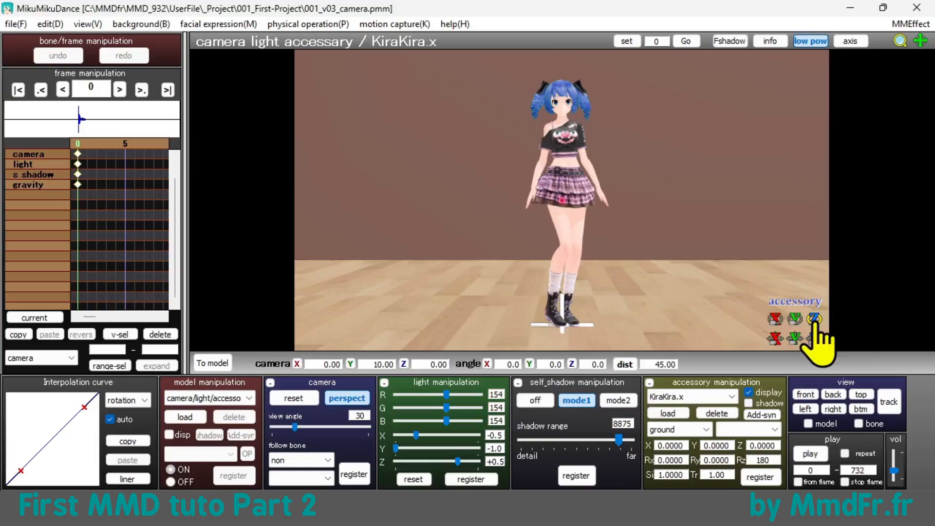
- Raise the KiraKira.x accessory along Y to about 43.15 so the particles fill the space around the character
drag(796, 338, 795, 252)
scroll(606, 240, down, 10)
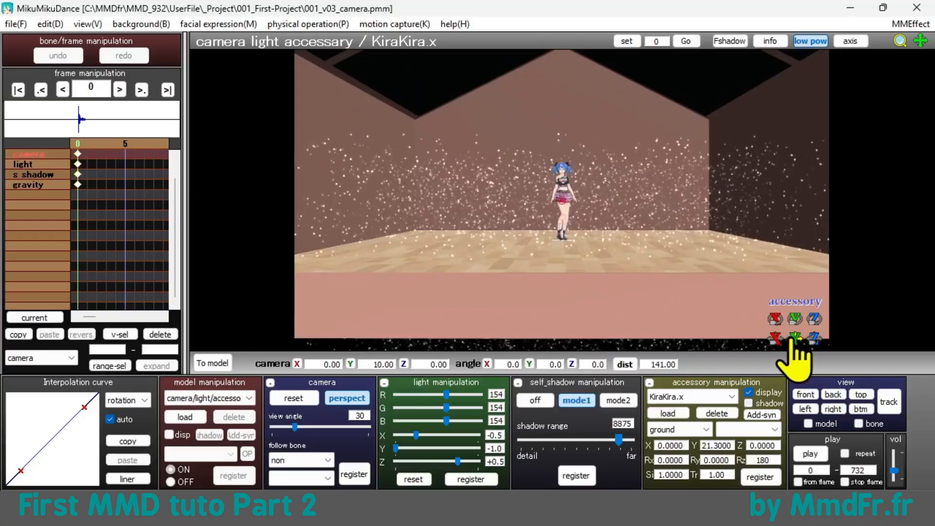
drag(795, 338, 795, 277)
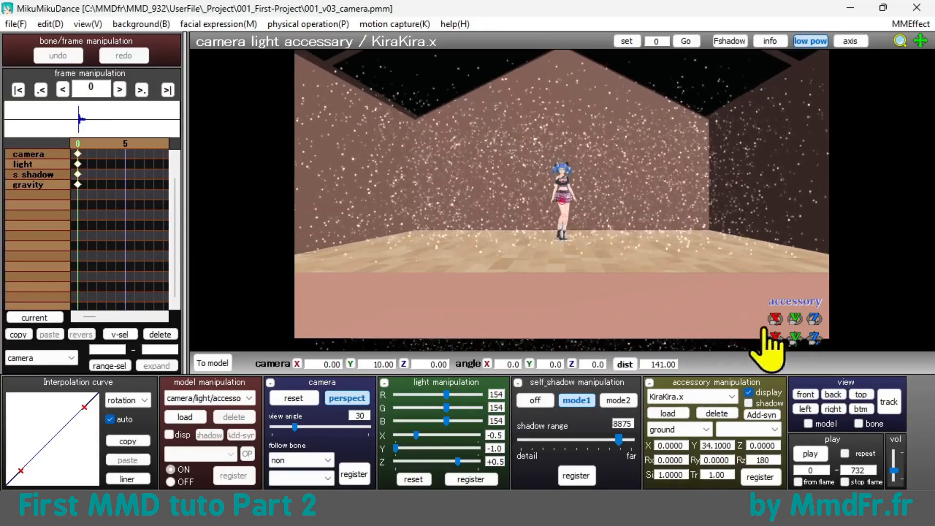
scroll(718, 247, down, 2)
right_drag(709, 220, 683, 237)
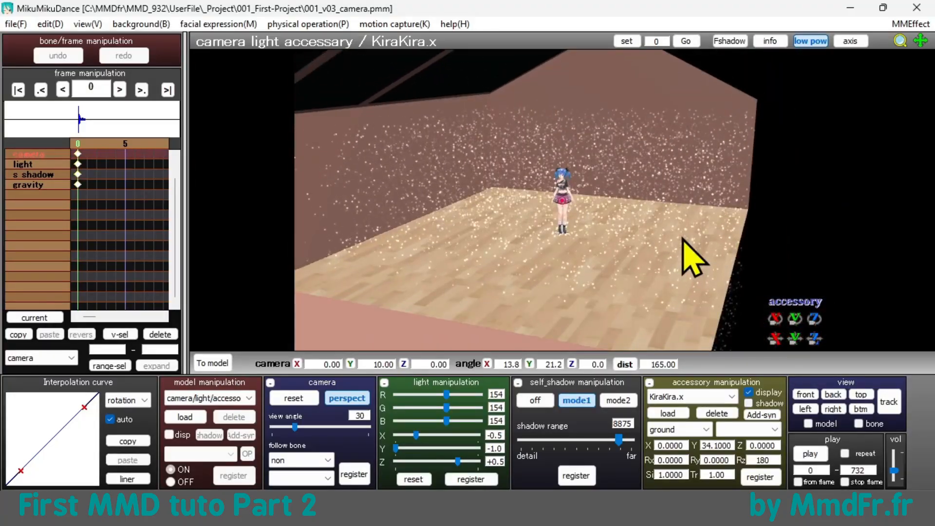
drag(795, 338, 795, 336)
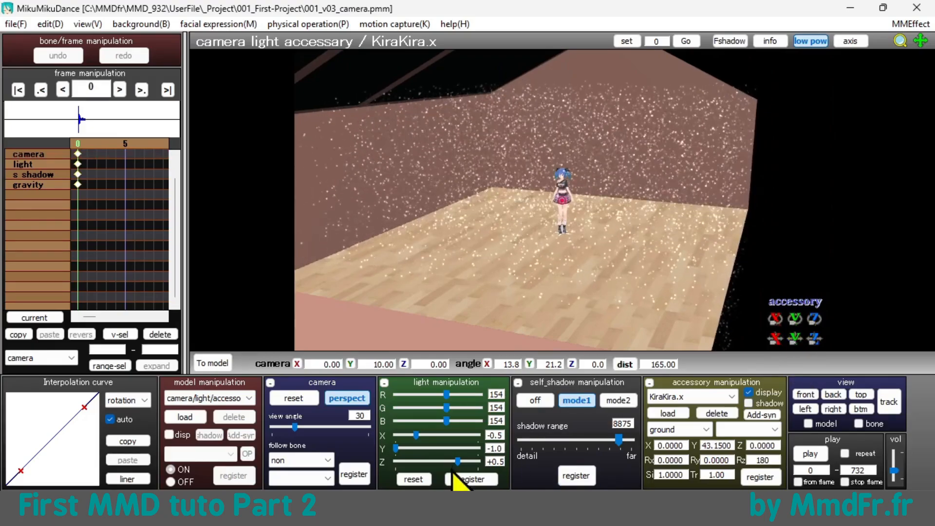
- Select the KiraKira Controller model, turn off its display to hide the white cross at the feet, and register this at frame 0
click(206, 399)
click(200, 417)
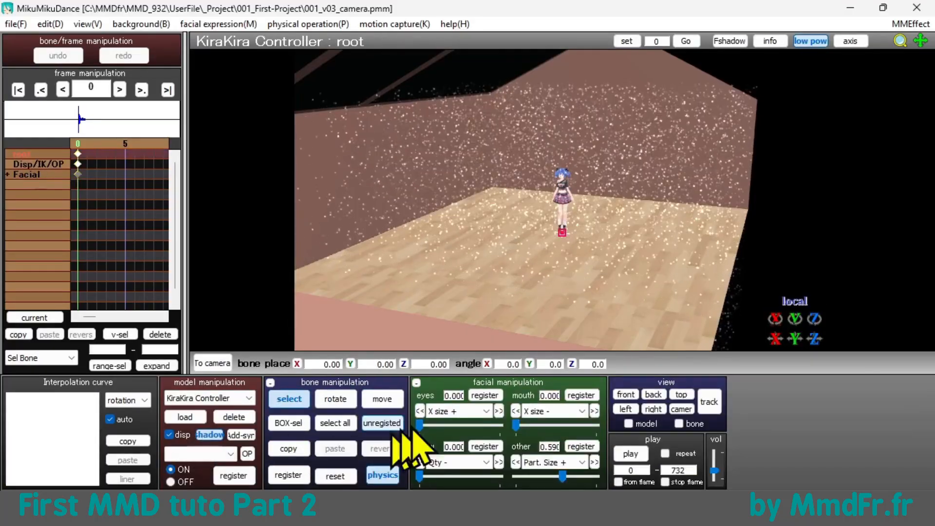
scroll(574, 251, up, 10)
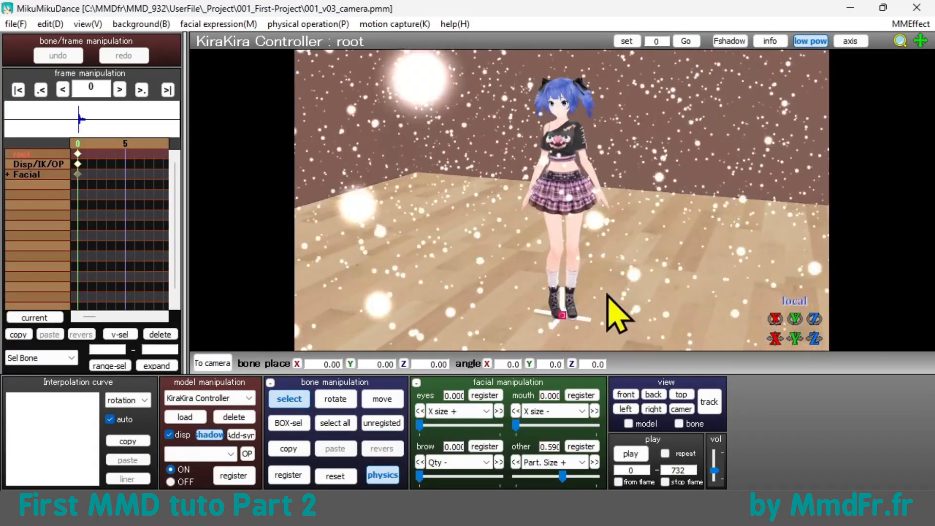
middle_drag(607, 294, 618, 227)
scroll(606, 226, up, 8)
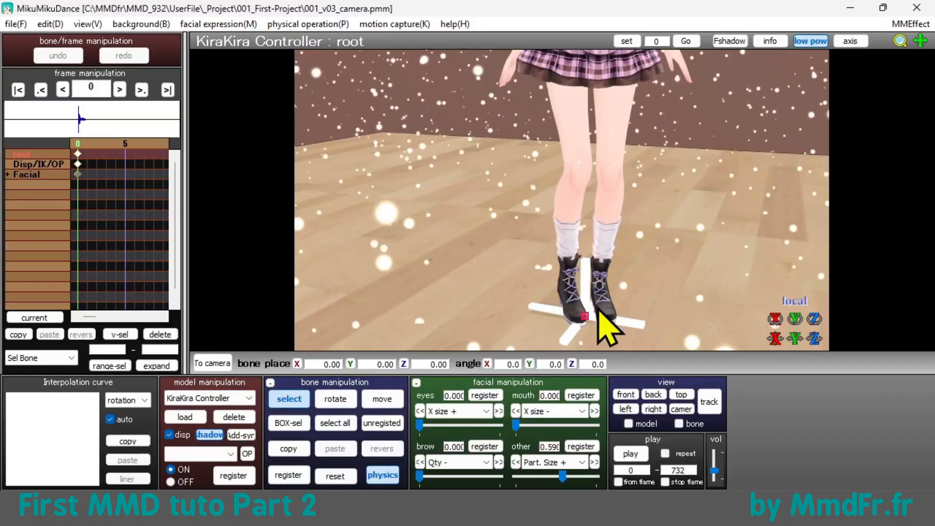
middle_drag(598, 315, 600, 251)
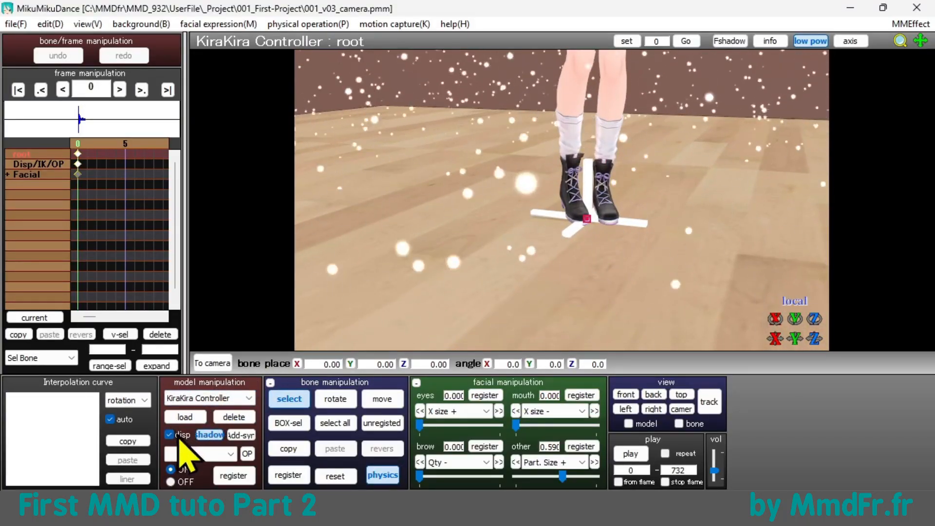
click(169, 434)
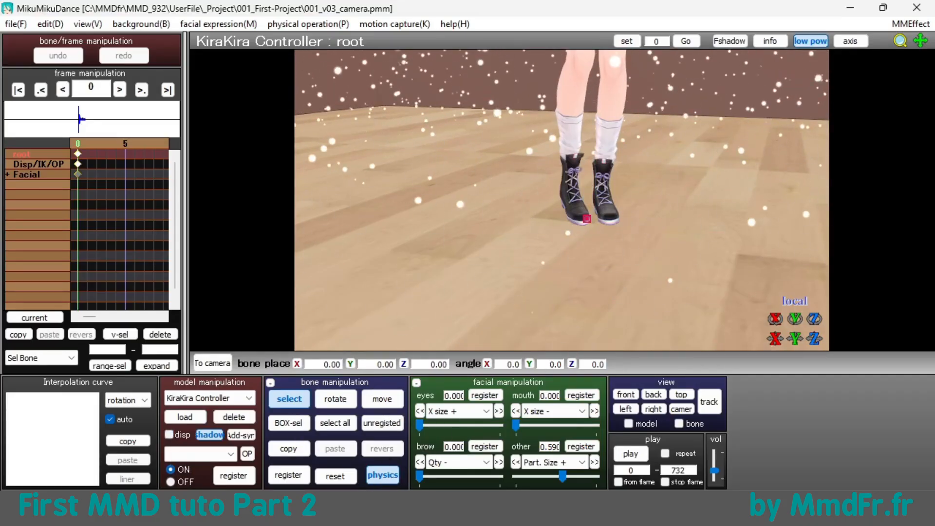
click(233, 475)
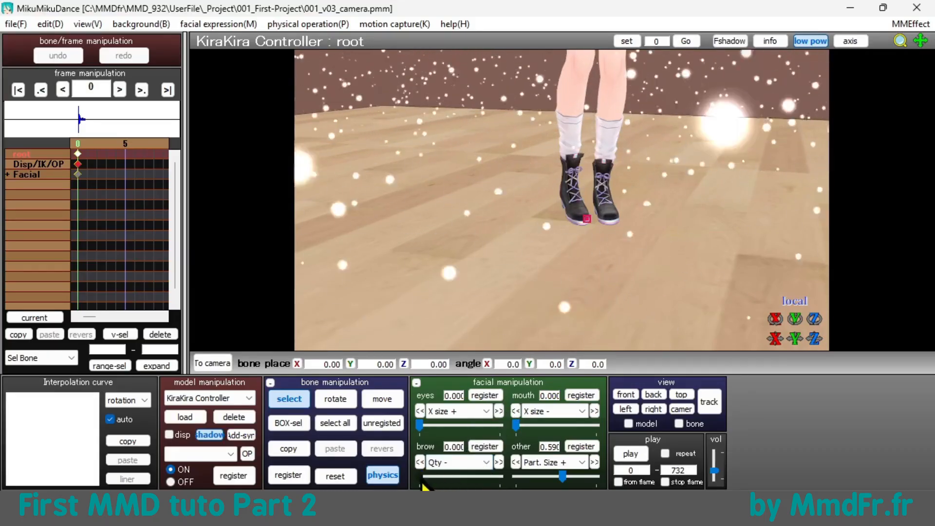
- Set the controller's Qty - morph to about 0.74 to reduce the number of particles, and register it
drag(419, 476, 479, 476)
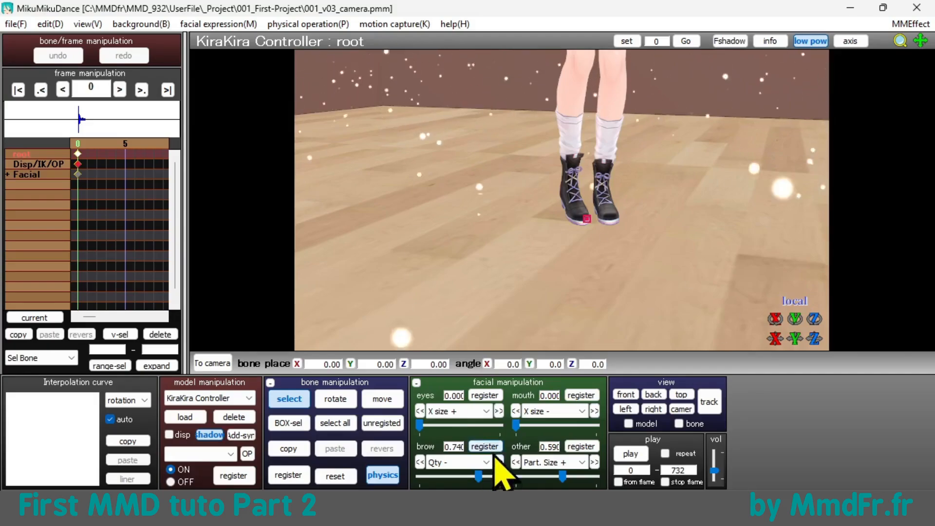
scroll(695, 246, down, 3)
scroll(688, 214, down, 6)
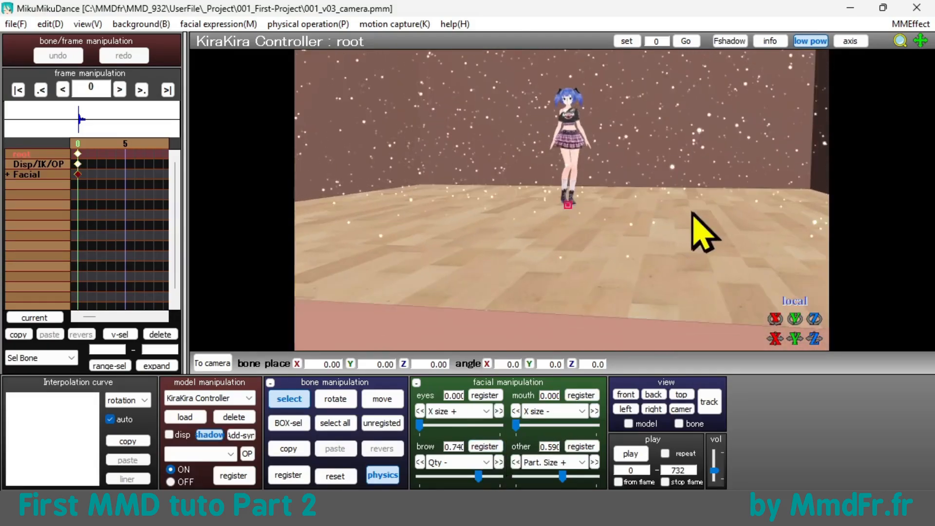
- Set the controller's Speed - morph to about 0.86 and register it, and select the Blink spd. - morph
click(467, 462)
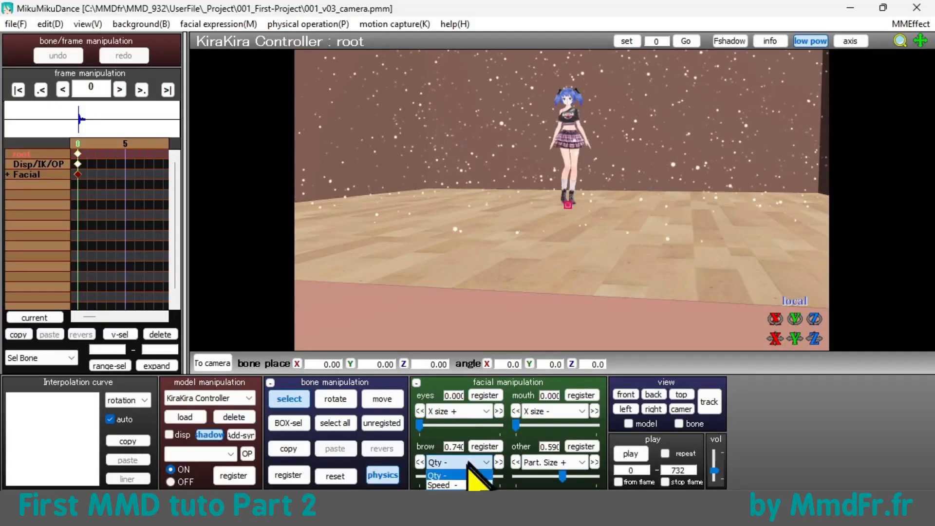
click(451, 485)
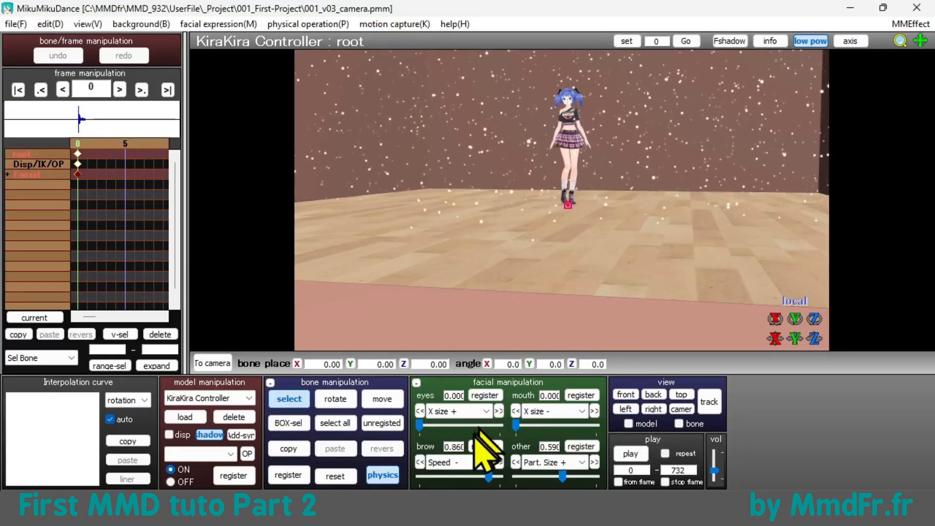
click(571, 461)
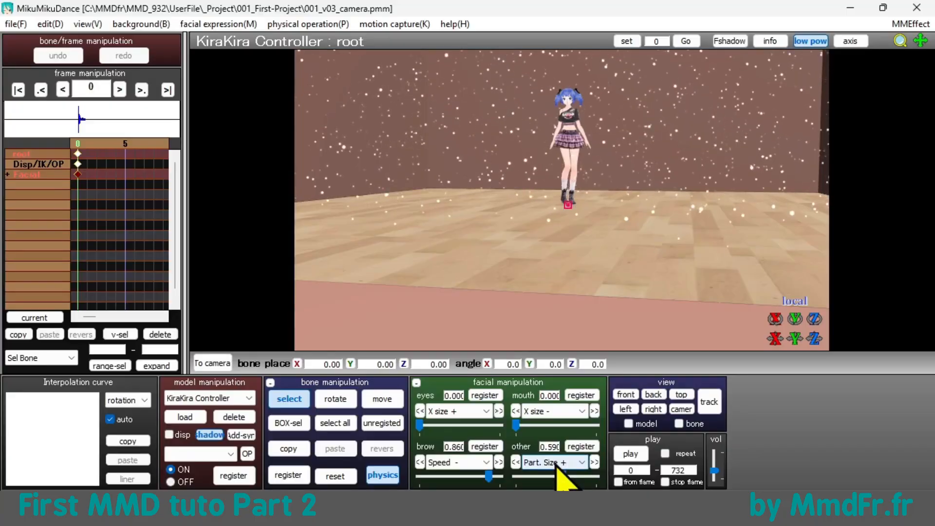
click(530, 468)
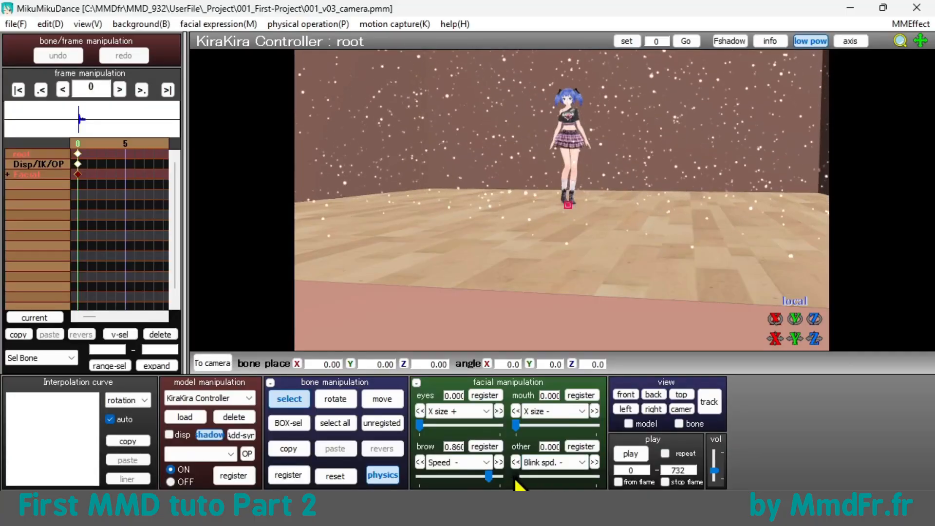